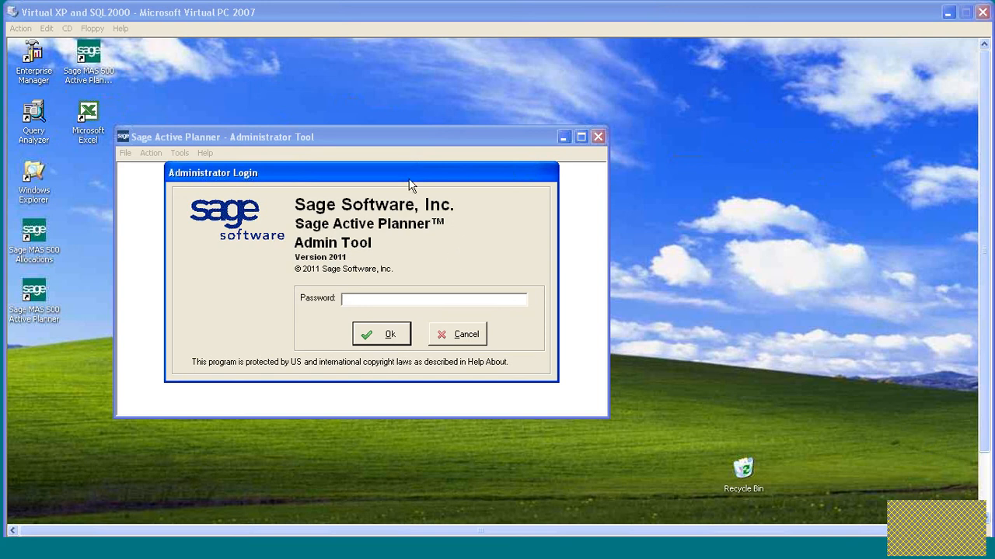
Log in to the Administrator Tool with the administrator password.
click(373, 298)
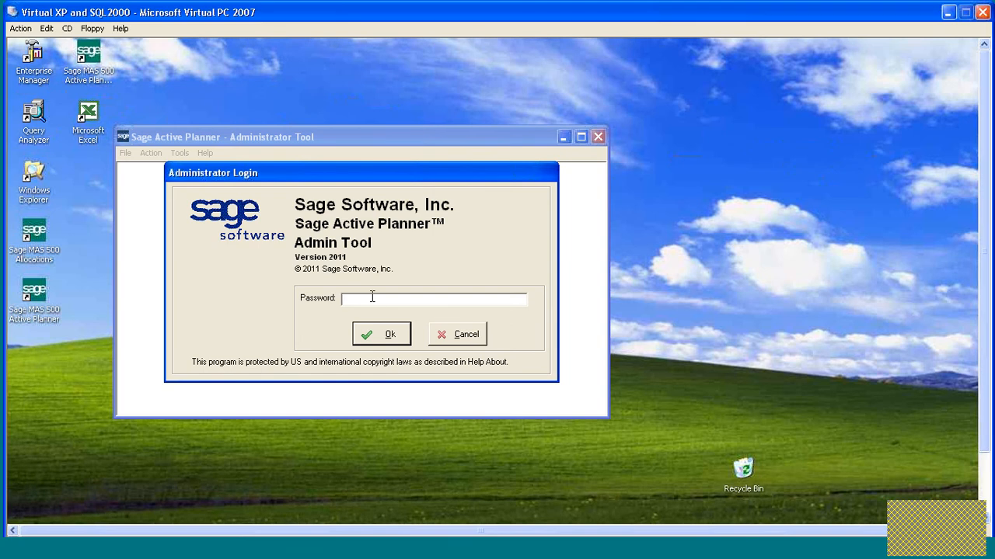
text(*)
key(Return)
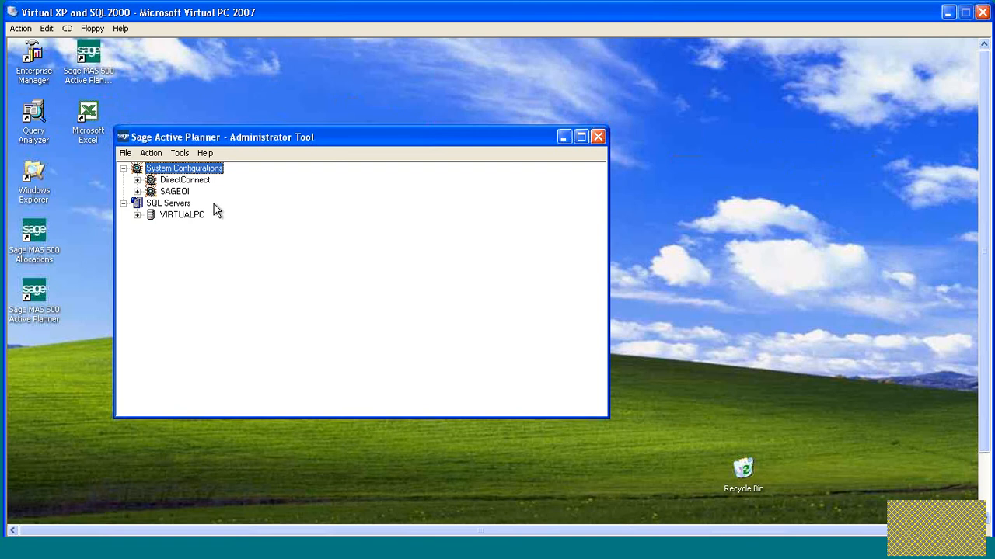
Start a new system configuration with demonstration data, agreeing to continue past the Analytics Publication Service warning.
right_click(185, 171)
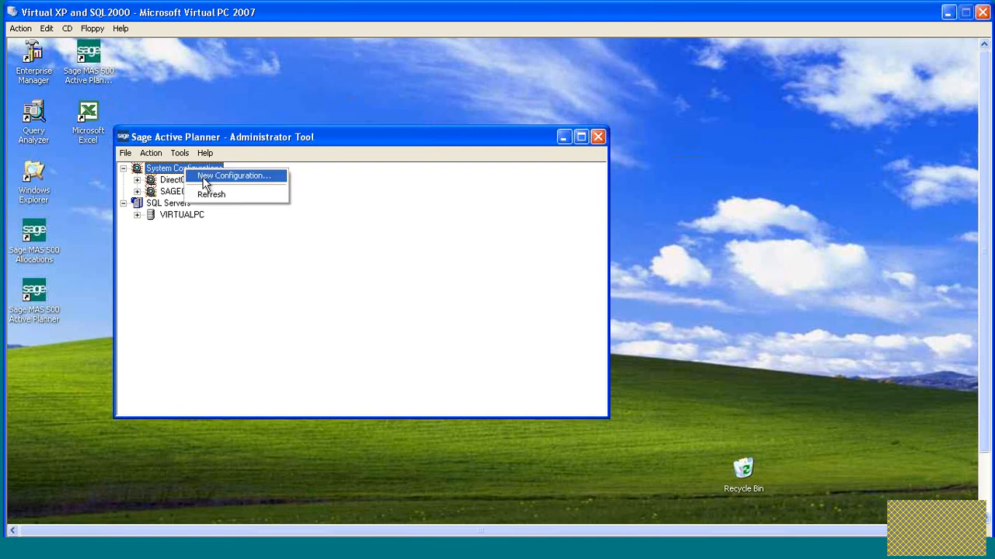
click(213, 178)
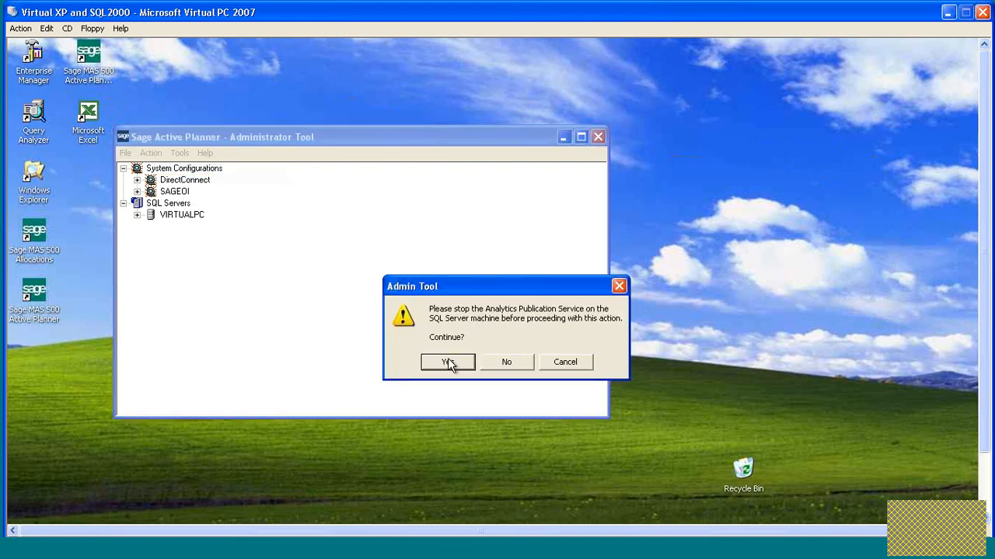
drag(493, 278, 466, 244)
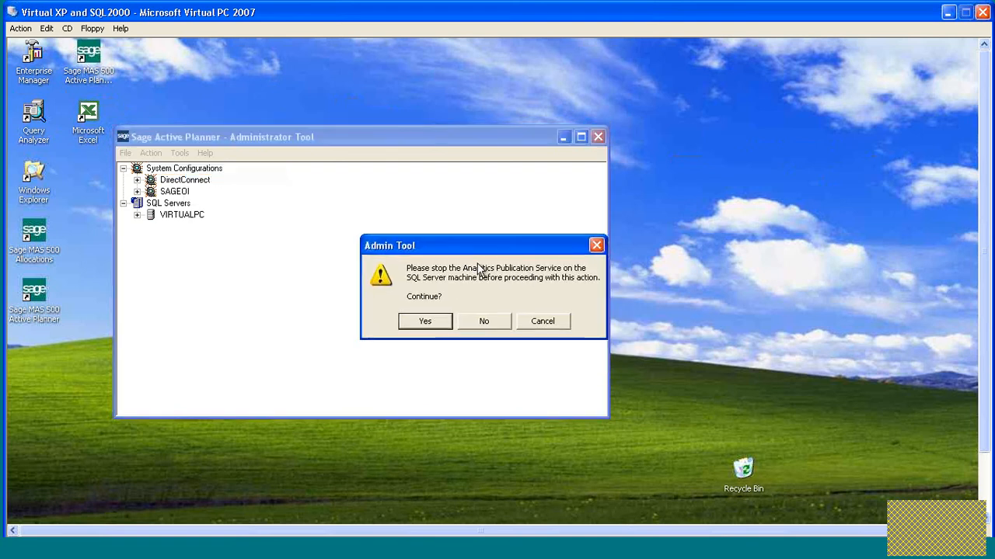
click(422, 322)
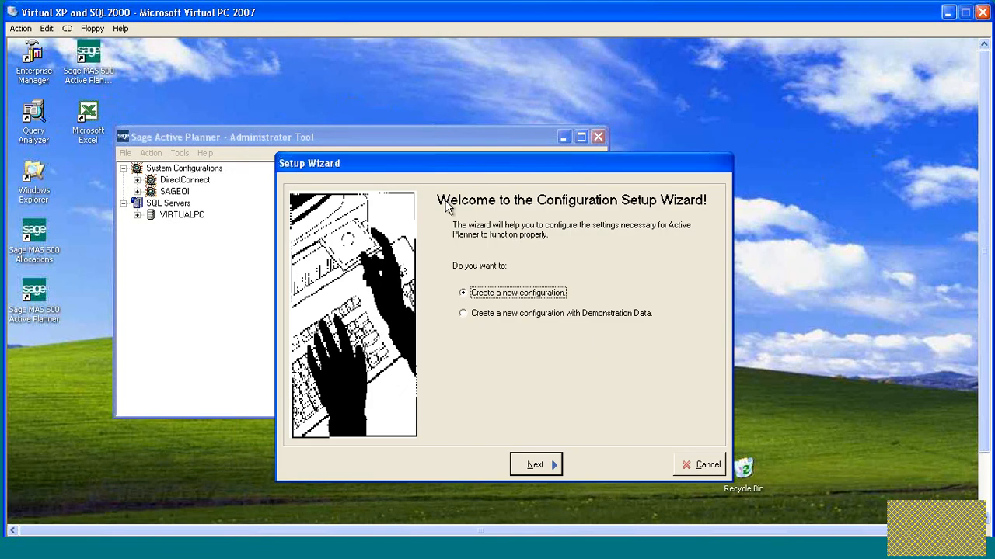
drag(487, 163, 367, 92)
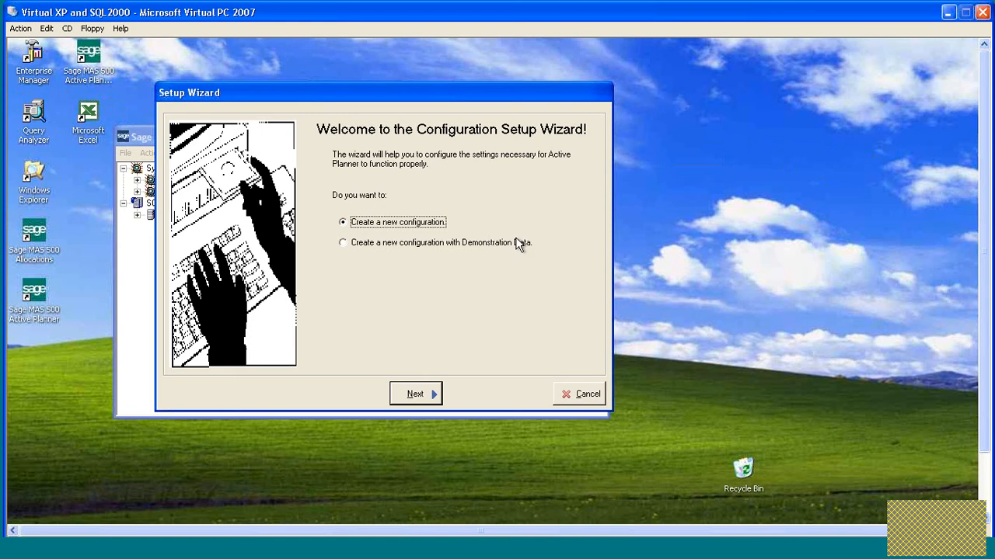
click(342, 243)
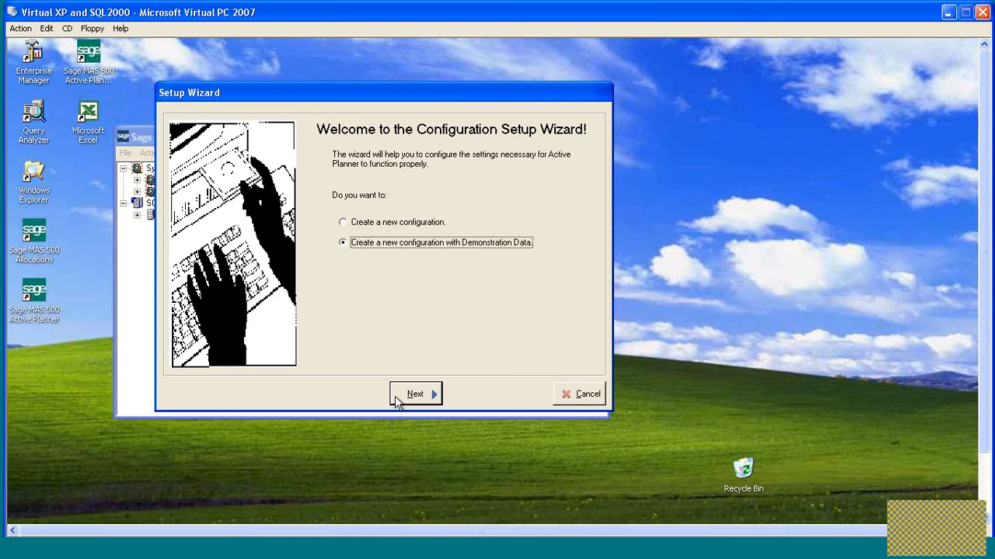
click(414, 395)
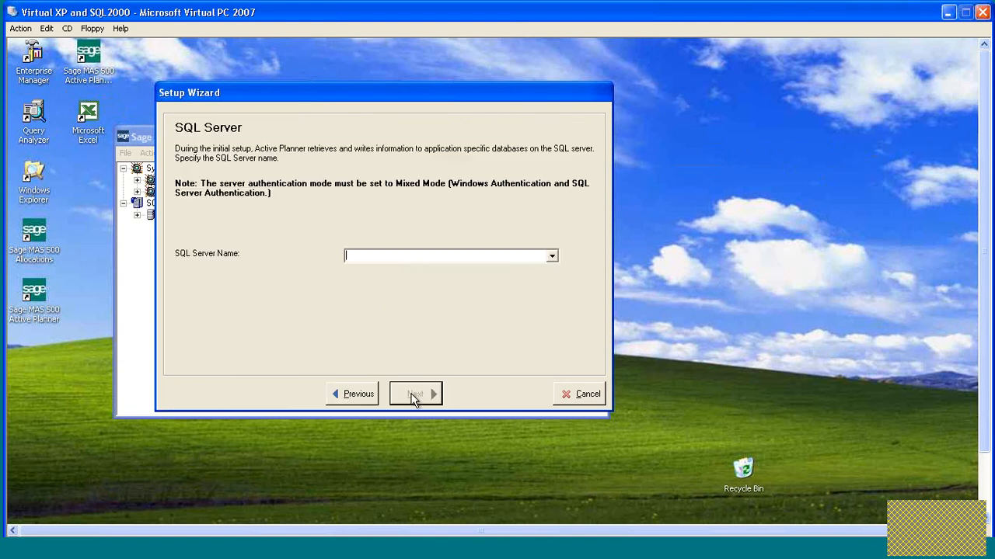
Specify VirtualPC as the SQL Server name and proceed to the administrative connection.
click(411, 259)
text(VirtualPC)
click(417, 392)
Authenticate the SQL Server administrative connection for user sa by entering the account password.
drag(519, 269, 478, 228)
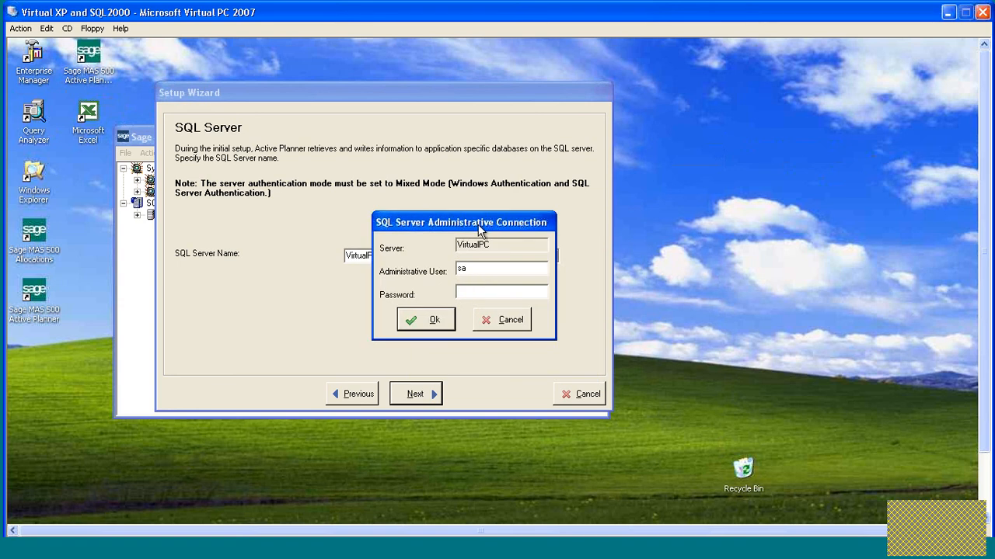
click(467, 293)
text(******)
key(Return)
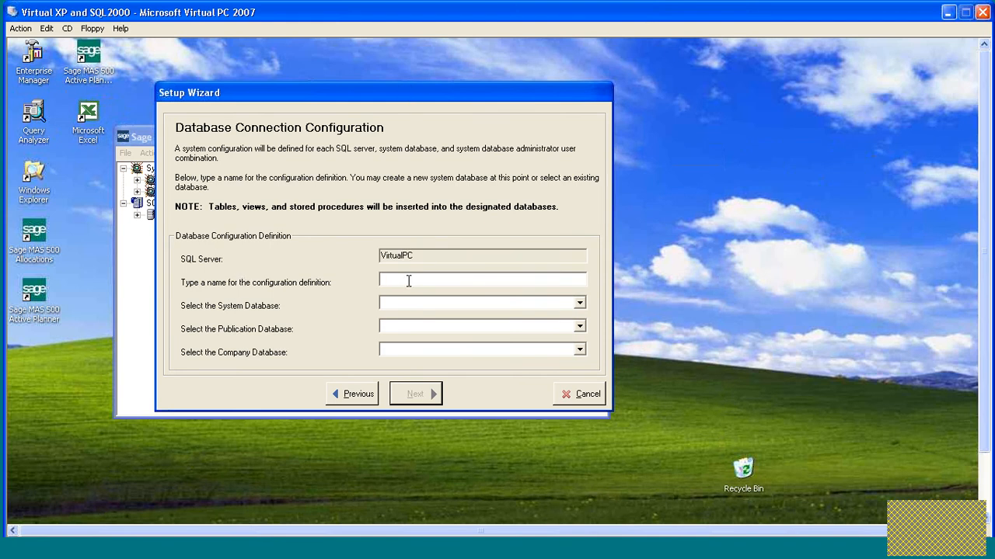
Name the configuration definition Training and create a new system database named ActPlanSys for it.
text(Training)
click(580, 302)
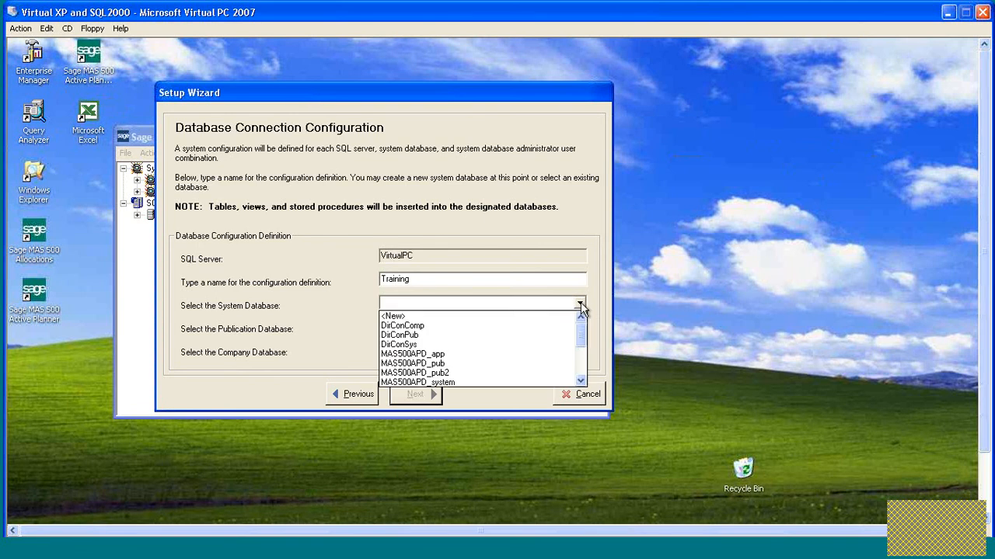
click(445, 317)
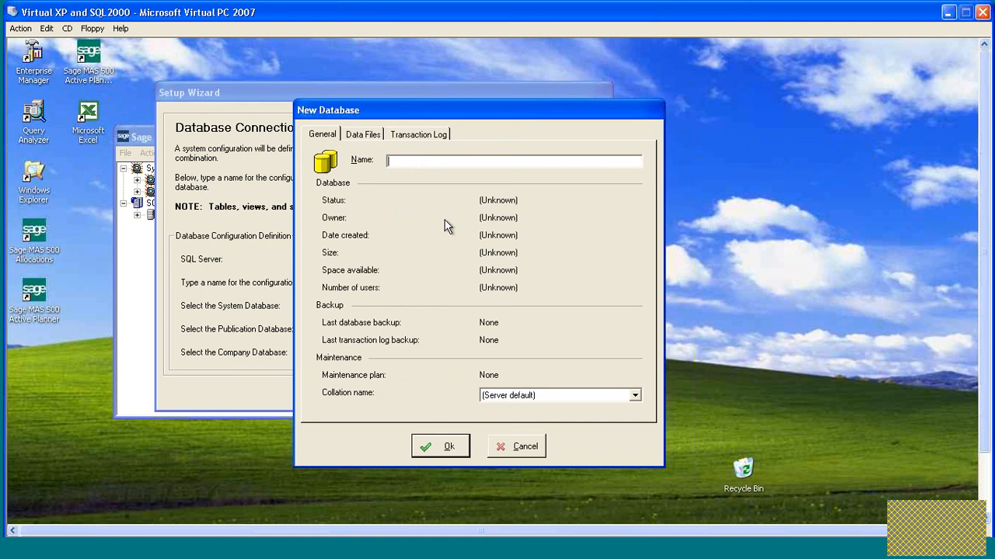
text(ActPlanSys)
click(438, 447)
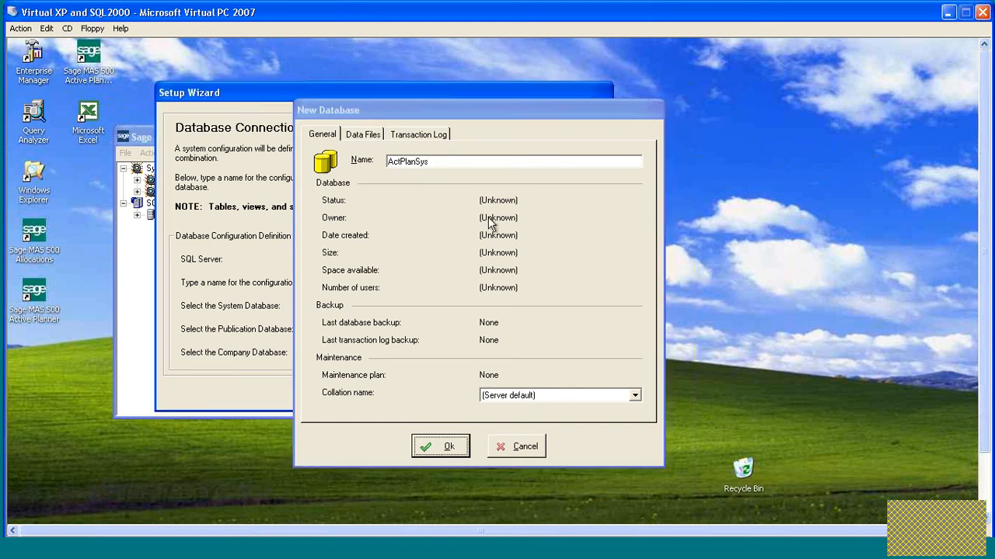
Create a new publication database named ActPlanPub for the configuration.
click(580, 329)
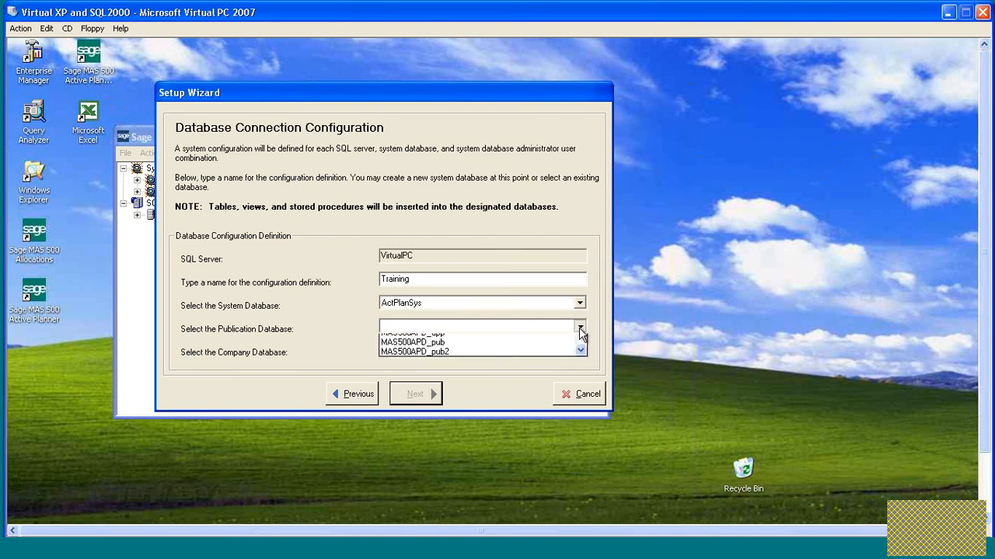
click(541, 335)
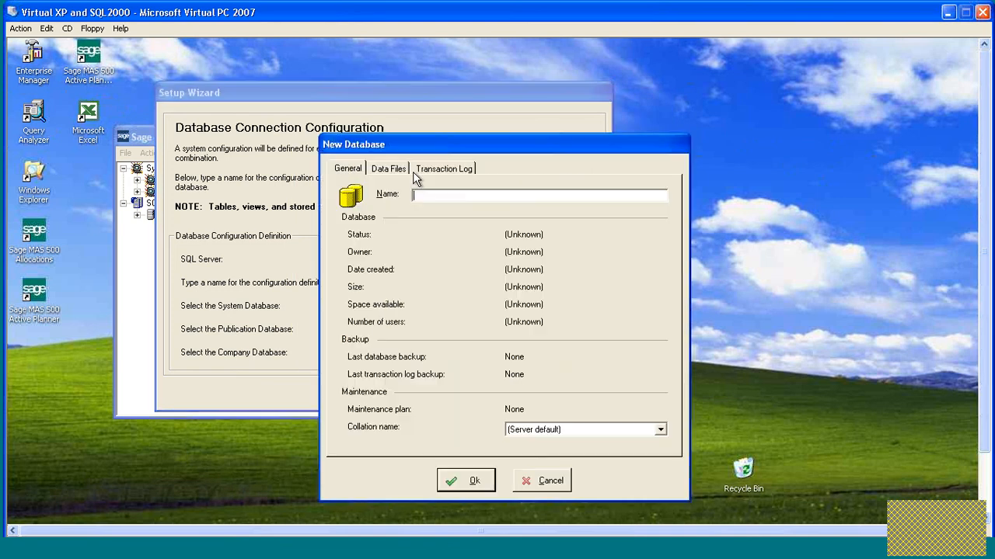
drag(431, 141, 430, 123)
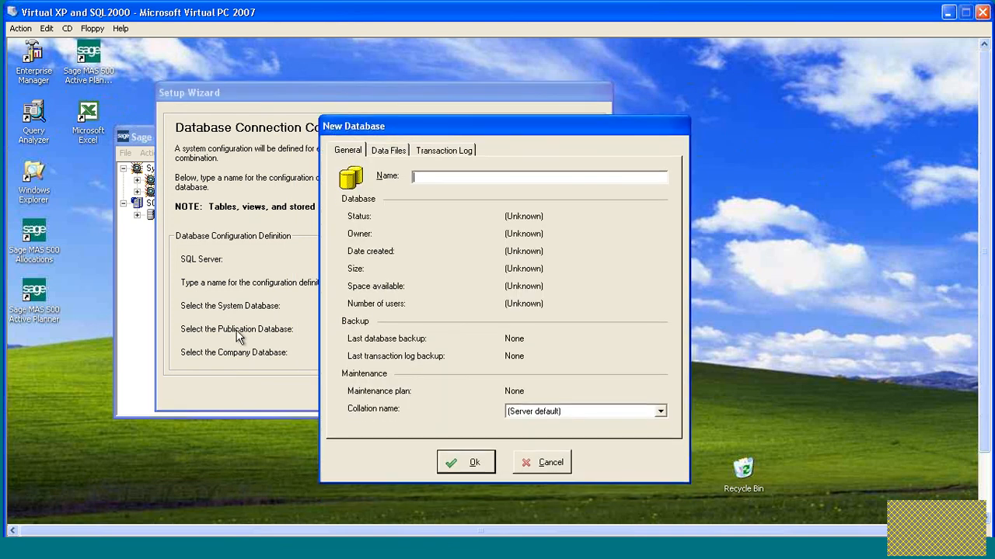
text(ActPlanPub)
click(472, 463)
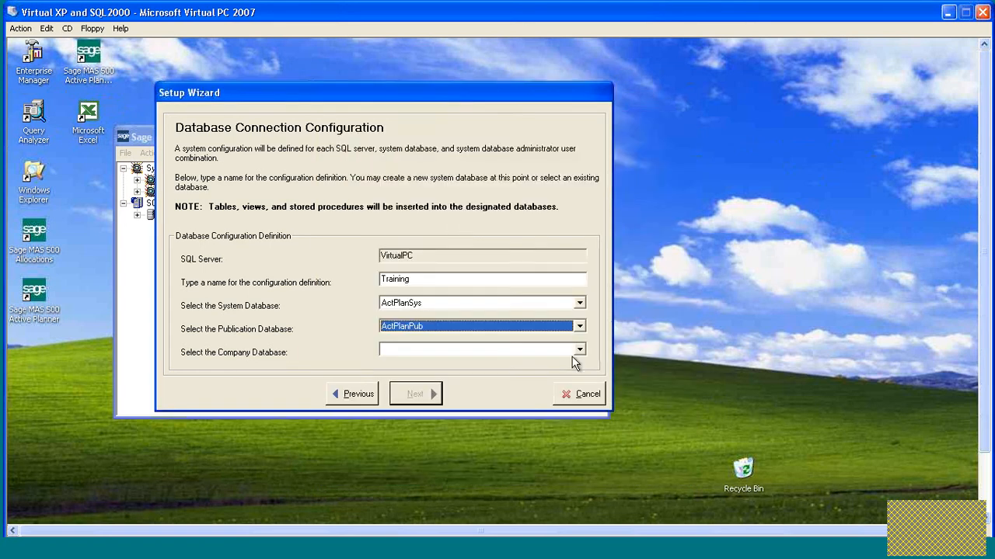
Create a new company database named ActPlanComp and proceed to the system login setup.
click(580, 350)
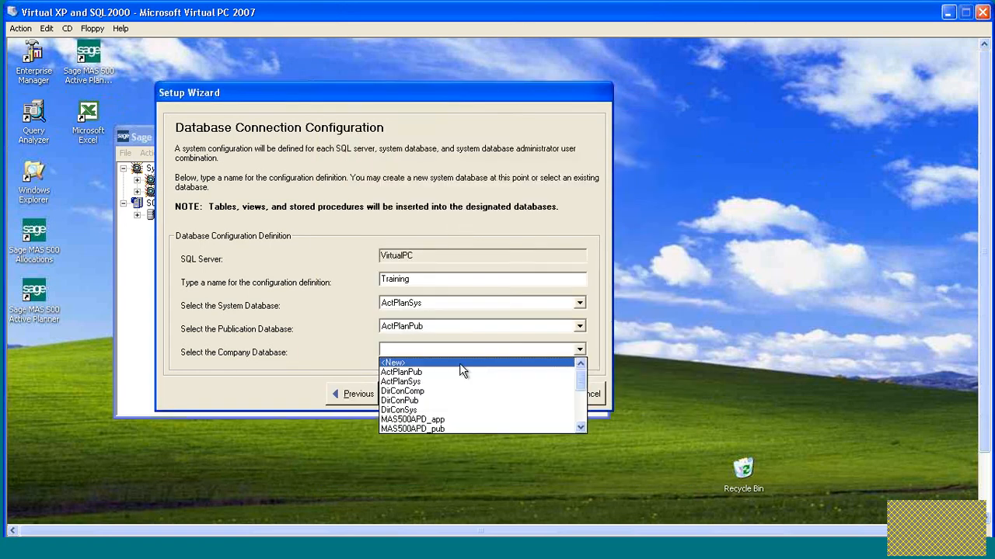
click(459, 364)
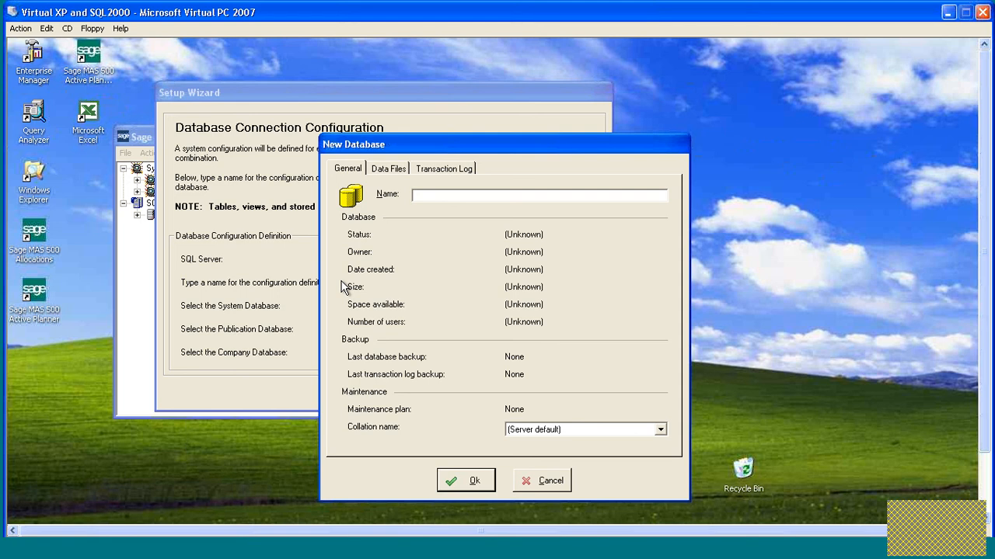
text(ActPlanComp)
click(470, 483)
click(424, 397)
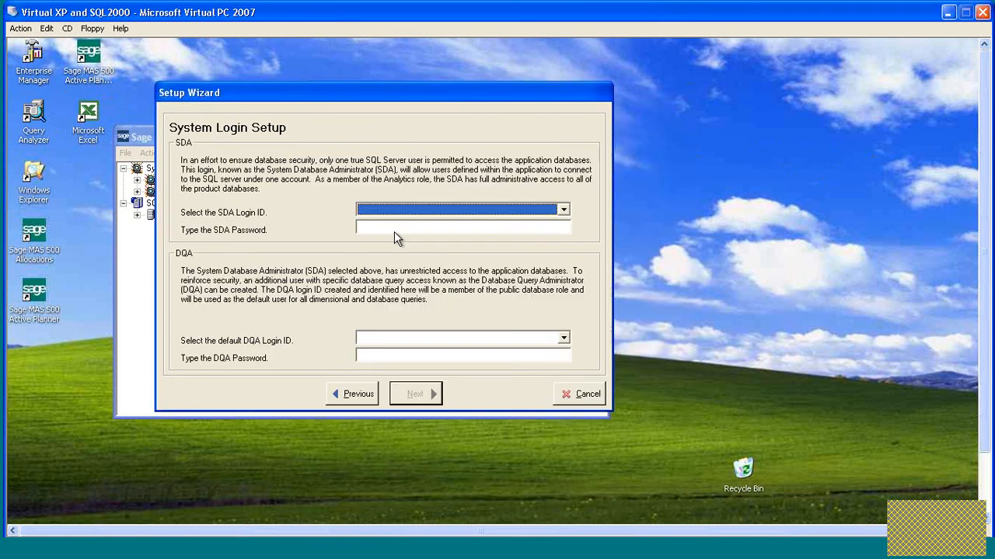
Set the SDA login ID to sa and enter the SDA password.
click(404, 230)
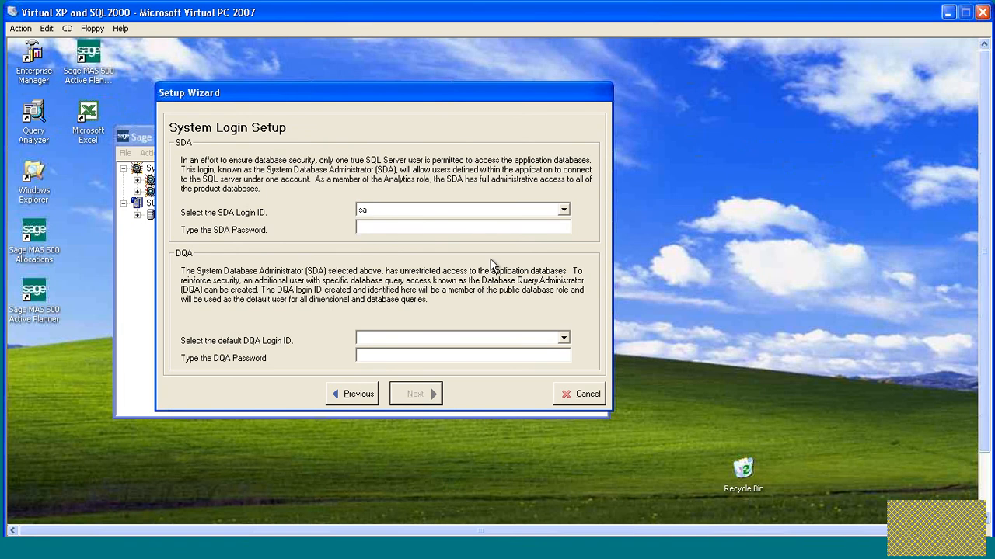
text(******)
click(563, 338)
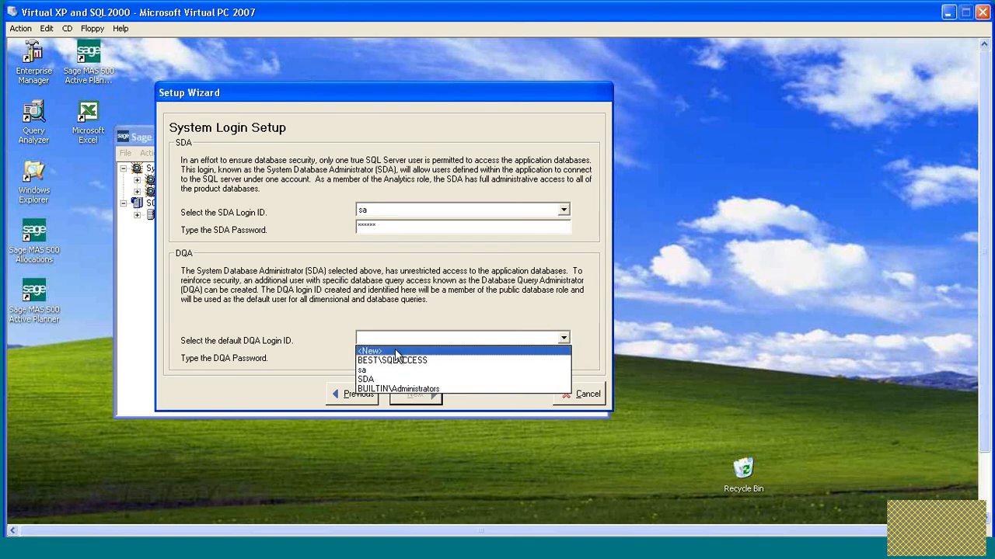
click(392, 352)
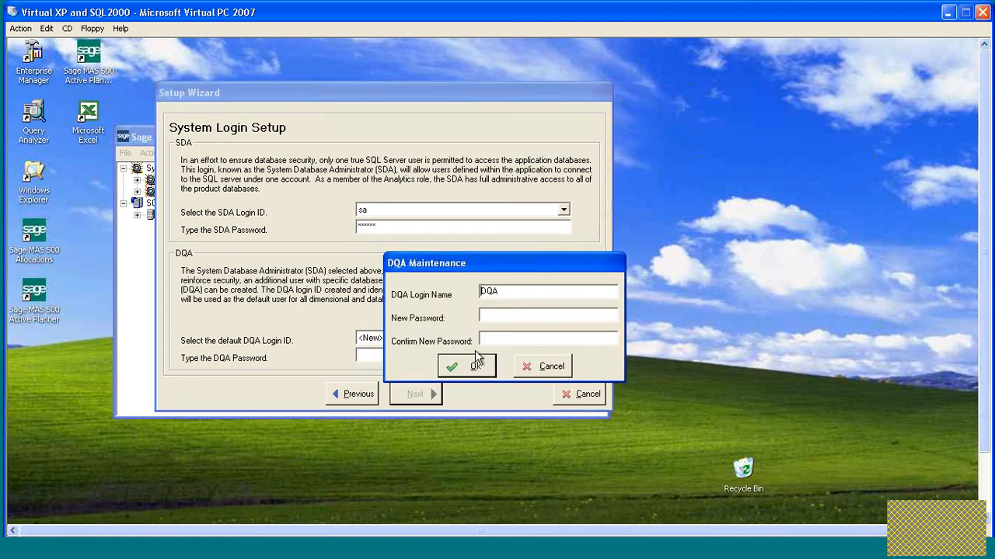
click(546, 368)
Set the default DQA login ID to sa, enter the DQA password and proceed to the company setup.
click(467, 338)
click(404, 370)
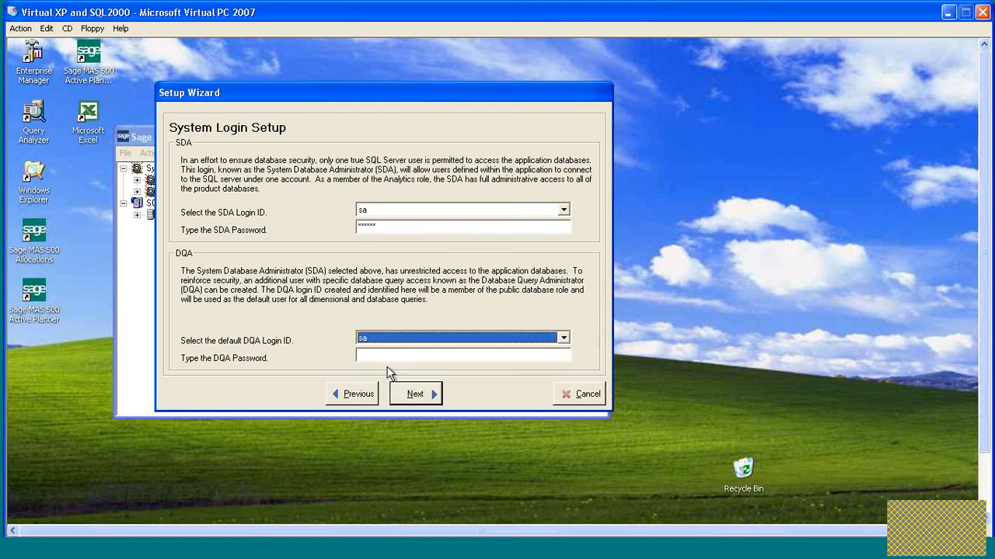
click(364, 351)
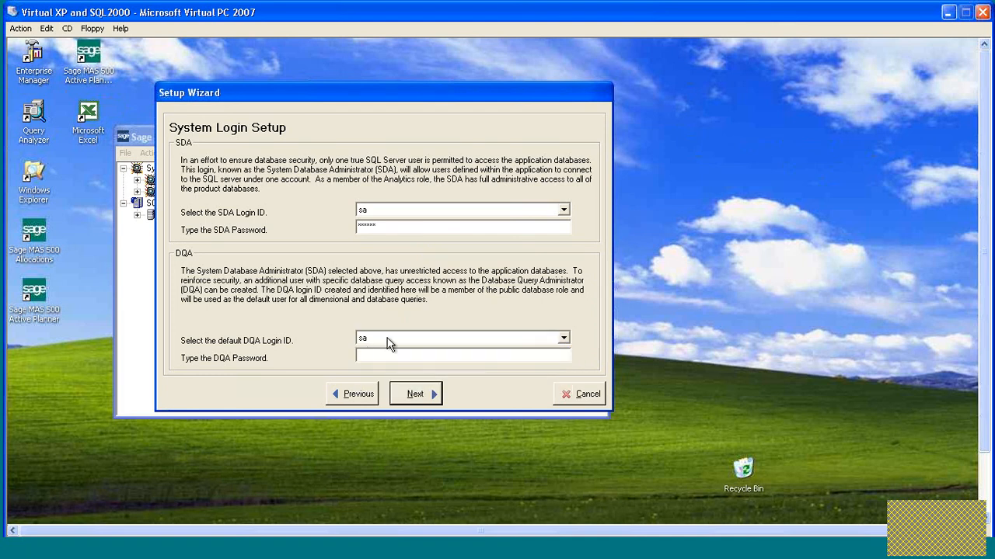
text(*****)
click(415, 395)
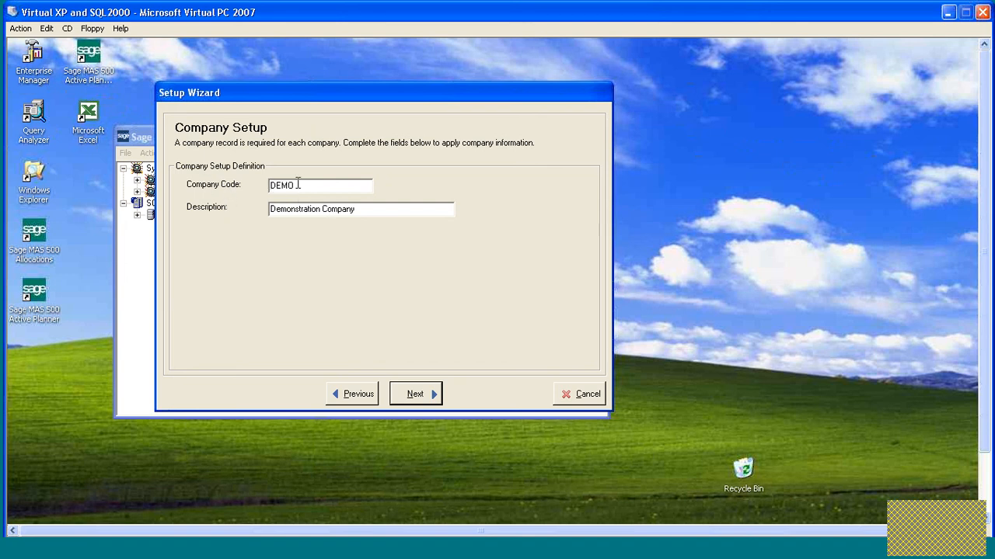
Accept the default DEMO company code and description and run the configuration setup.
click(419, 395)
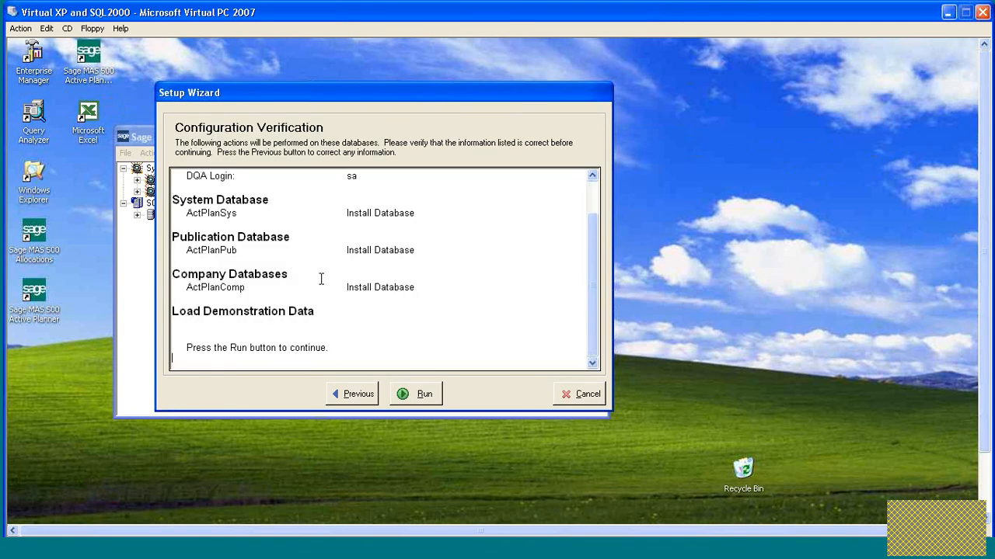
click(425, 396)
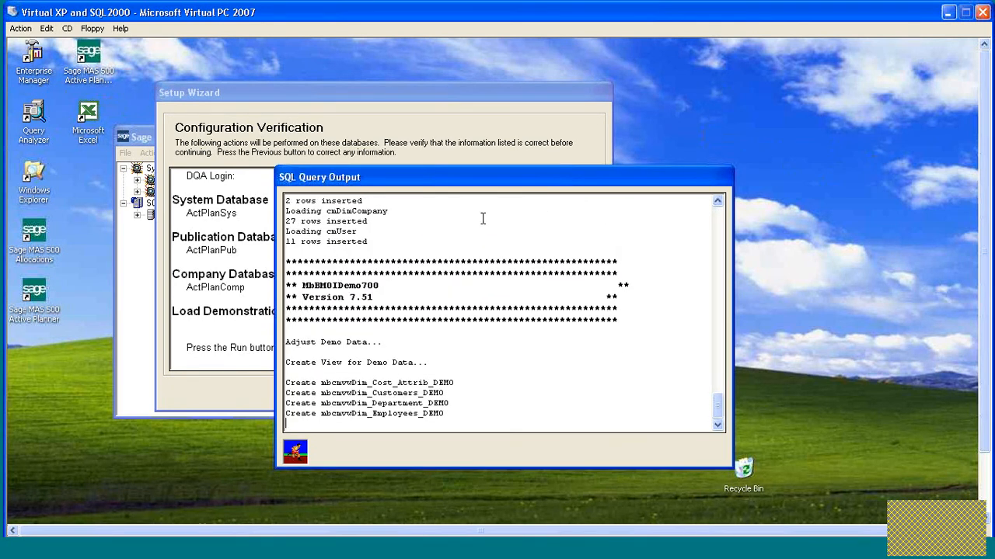
drag(468, 182, 412, 110)
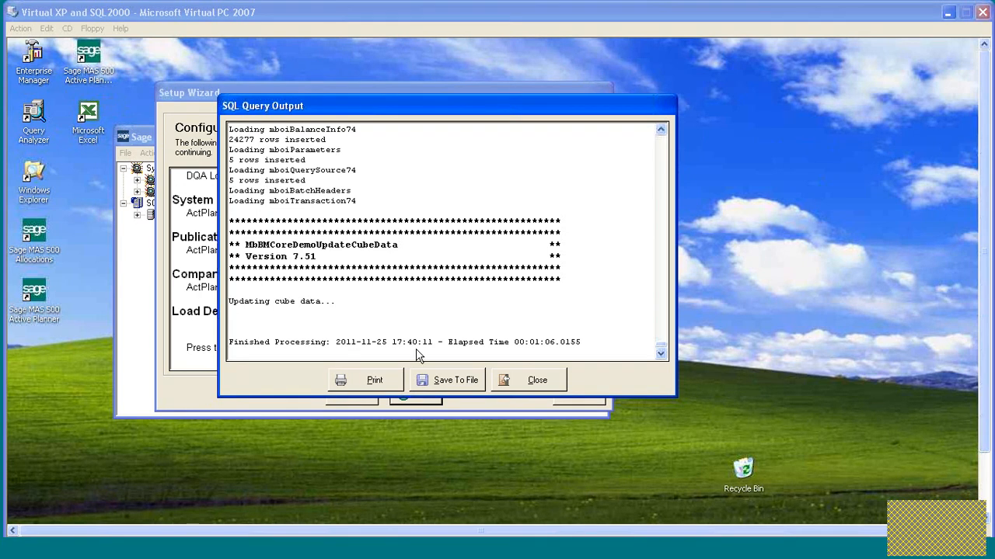
Close the SQL query output and finish the Setup Wizard.
click(532, 382)
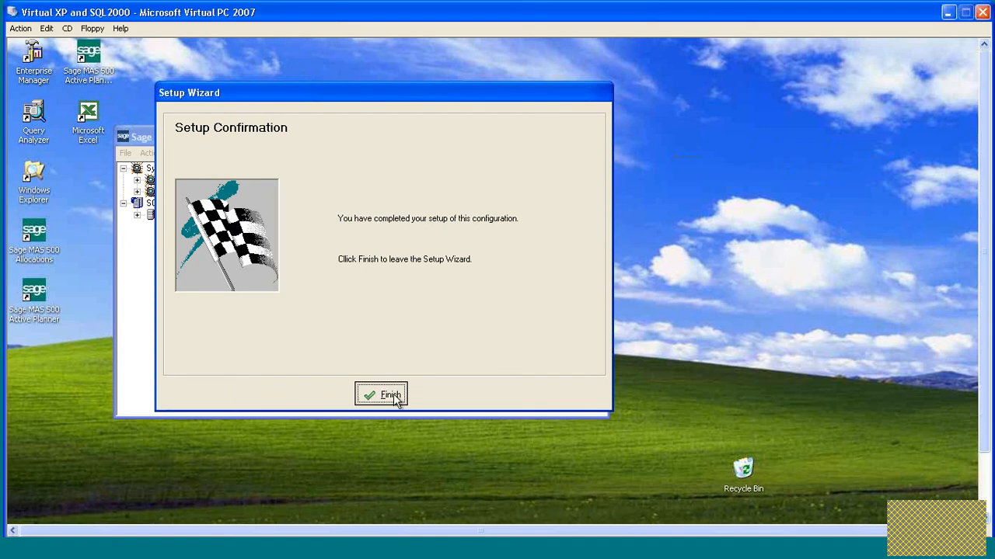
click(381, 394)
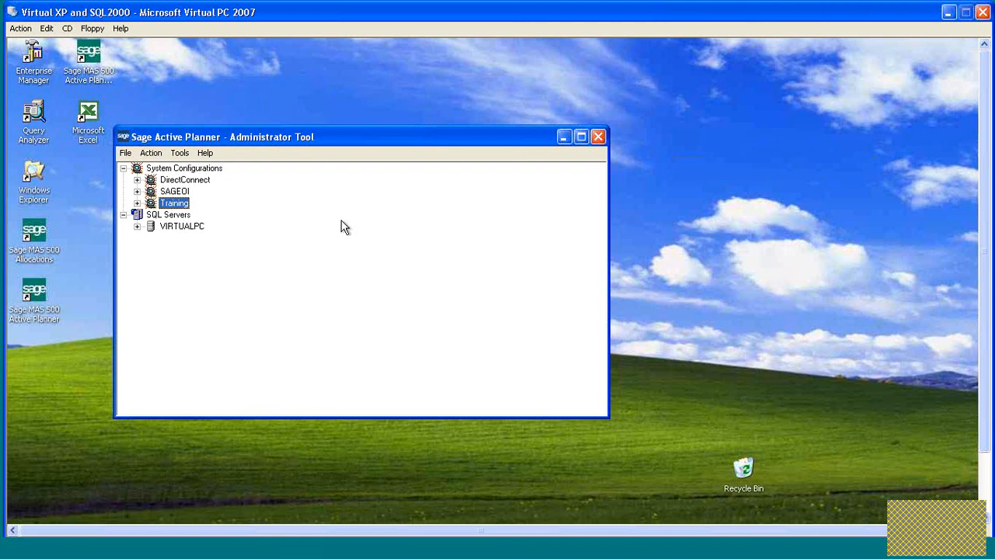
click(915, 526)
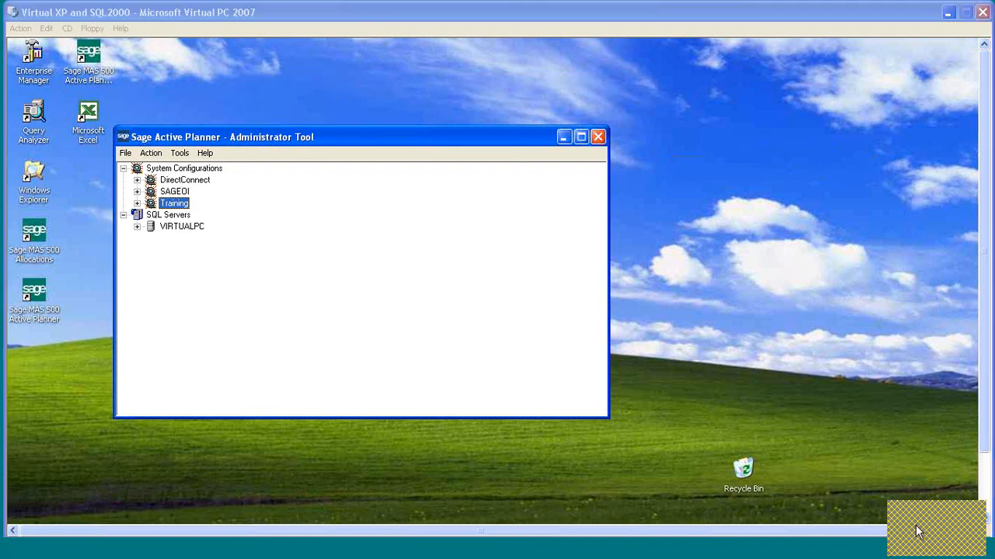